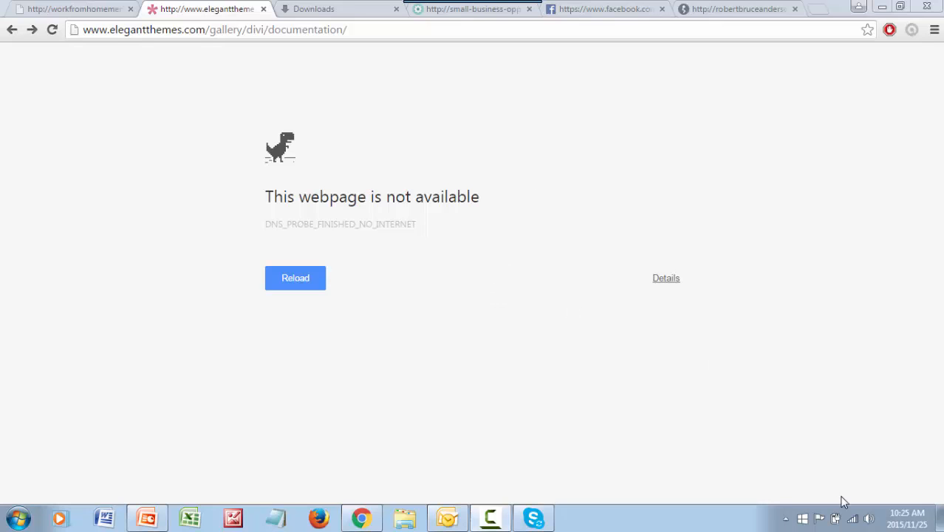
Step: Examine the capture area, audio source and encoding options for recording a video, and close the dialog without recording
{"action": "mouse_move", "coordinate": [855, 522]}
{"action": "mouse_move", "coordinate": [447, 8]}
{"action": "mouse_move", "coordinate": [483, 4]}
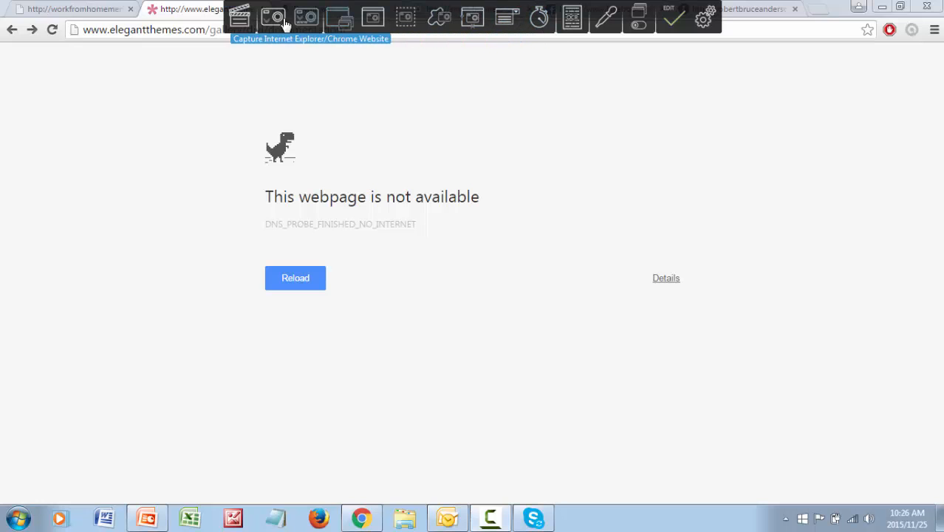
{"action": "left_click", "coordinate": [240, 20]}
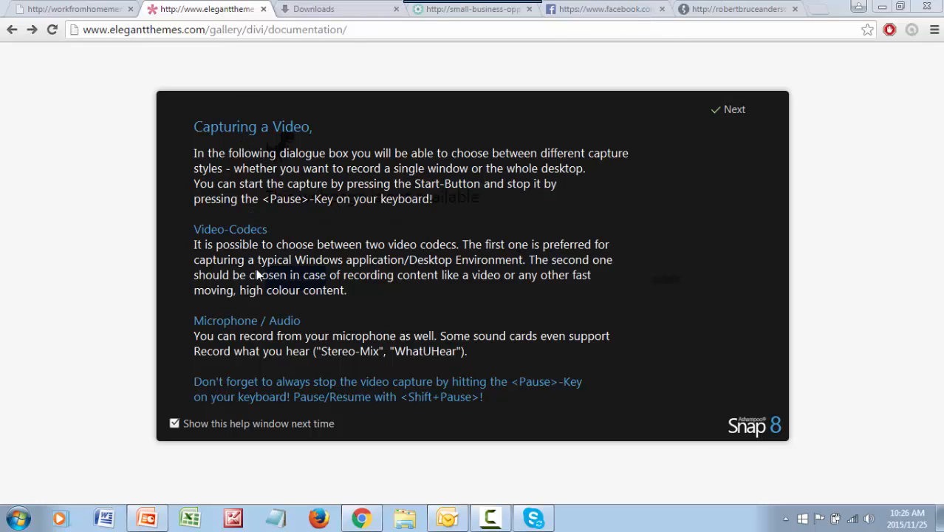
{"action": "left_click", "coordinate": [734, 111]}
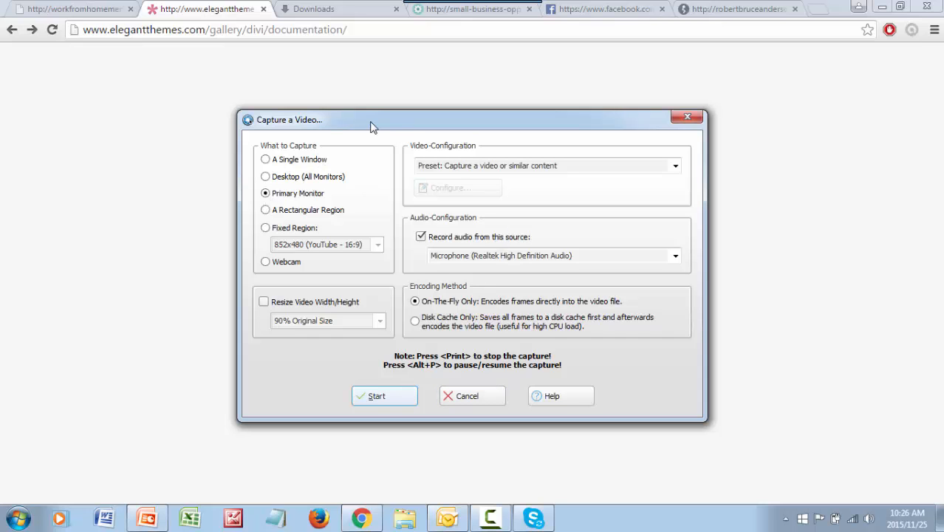
{"action": "left_click_drag", "start_coordinate": [370, 124], "coordinate": [318, 90]}
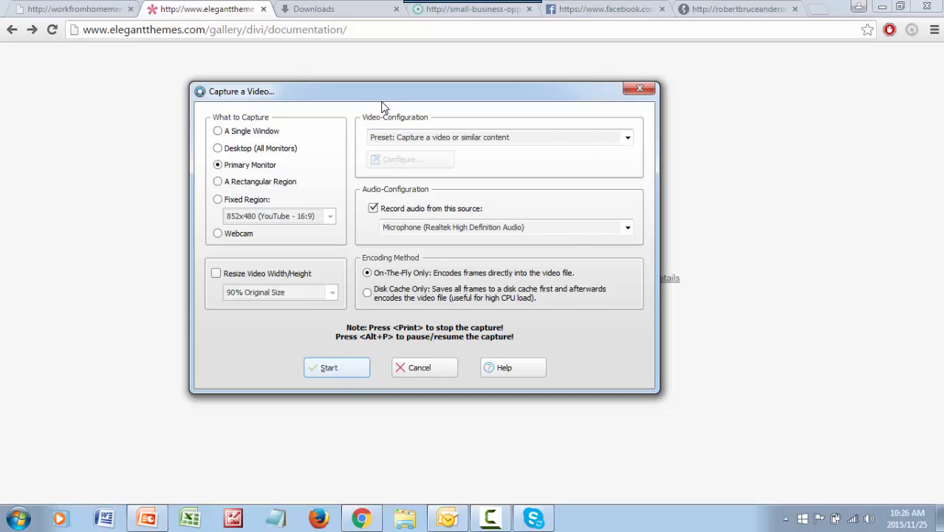
{"action": "left_click_drag", "start_coordinate": [349, 93], "coordinate": [361, 120]}
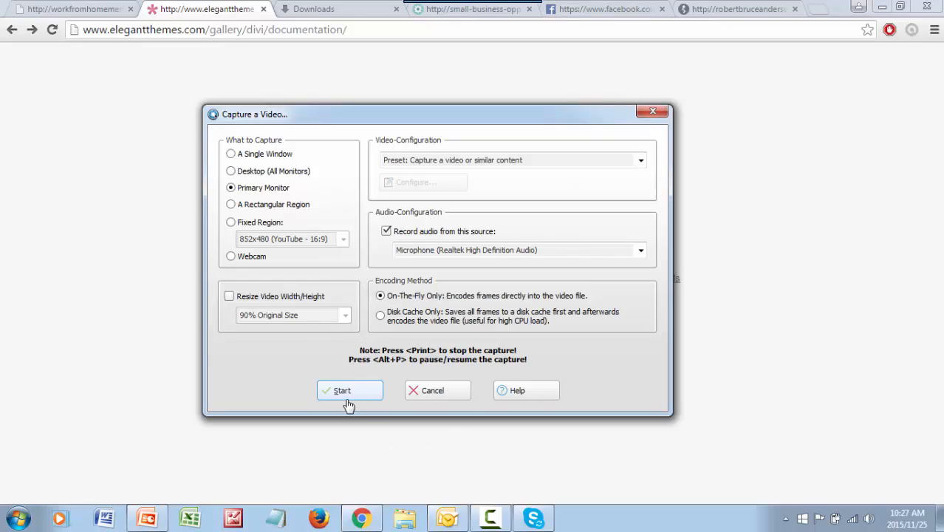
{"action": "left_click", "coordinate": [653, 113]}
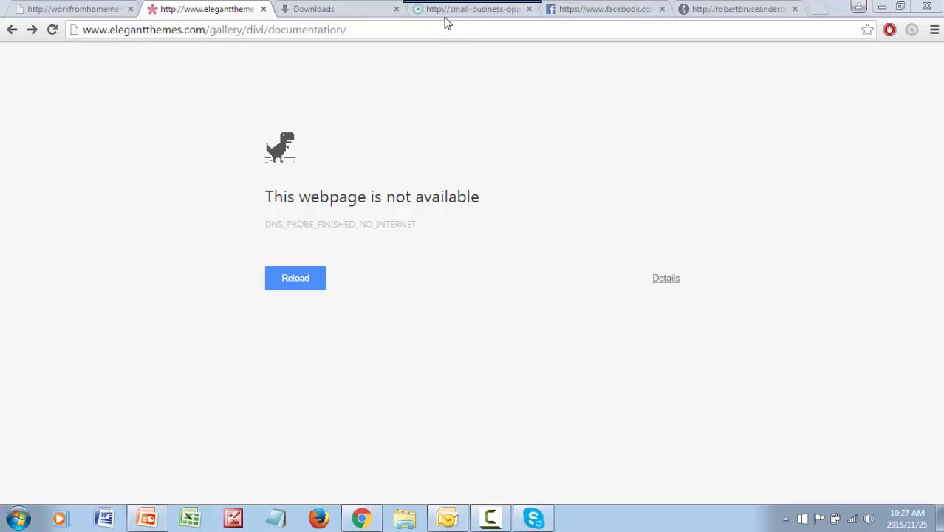
Step: Capture the open application windows as stacked objects and move the blank white window object down and to the left
{"action": "mouse_move", "coordinate": [453, 6]}
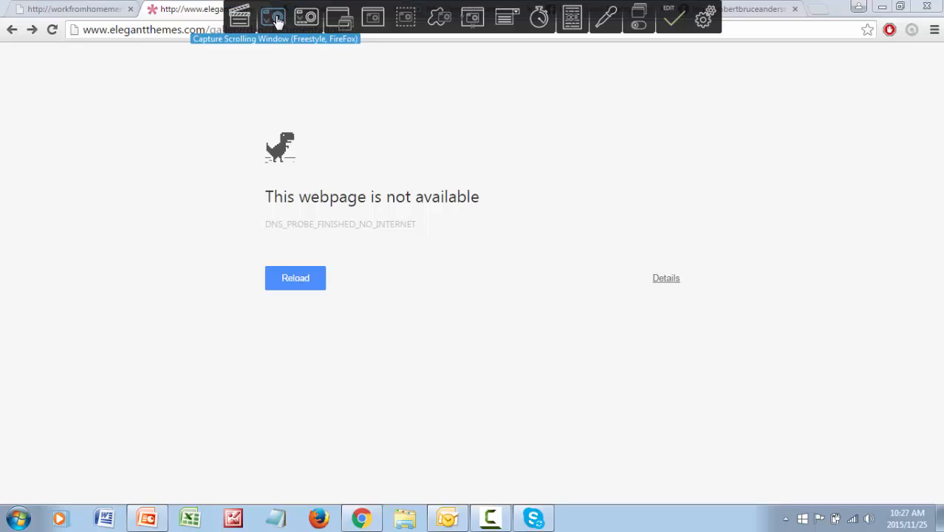
{"action": "left_click", "coordinate": [337, 21]}
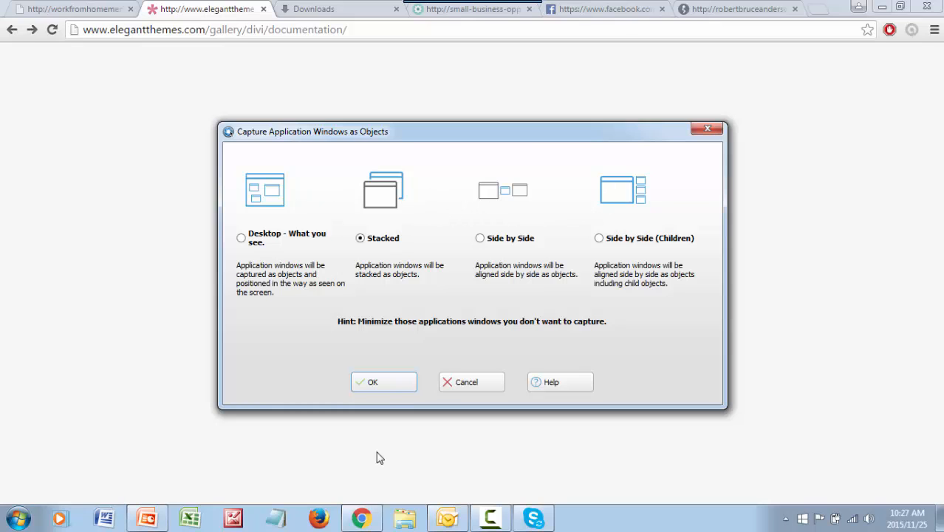
{"action": "left_click", "coordinate": [386, 382]}
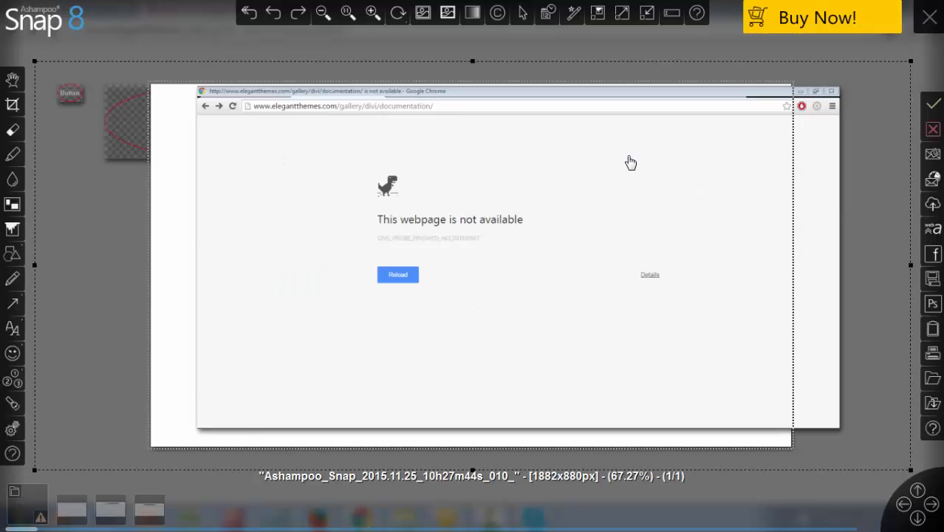
{"action": "left_click_drag", "start_coordinate": [630, 163], "coordinate": [546, 193]}
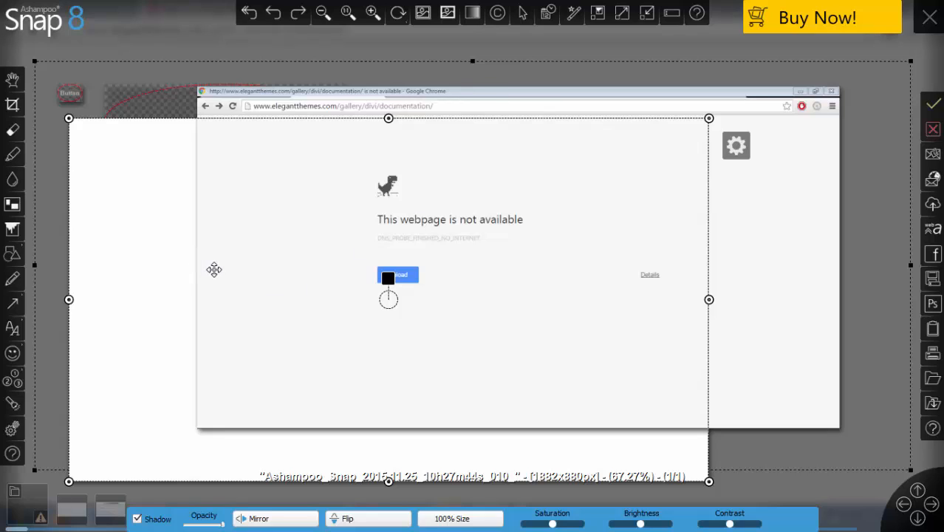
Step: Draw a short red solid arrow with the Modern style beside the dinosaur image in the capture
{"action": "mouse_move", "coordinate": [12, 325]}
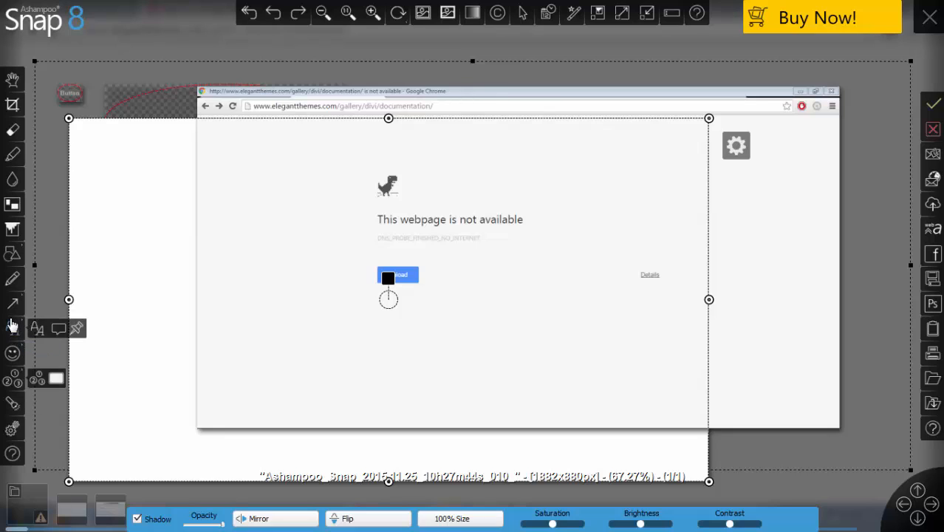
{"action": "mouse_move", "coordinate": [12, 305]}
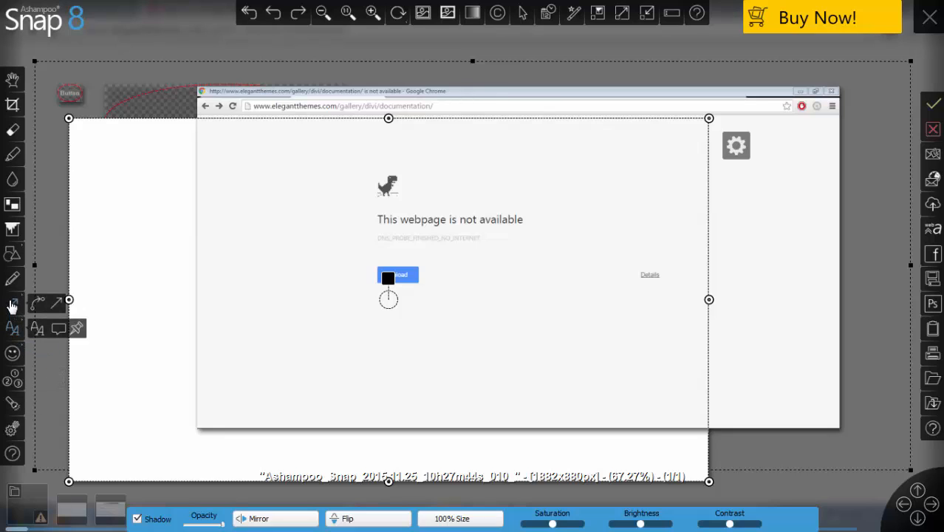
{"action": "left_click", "coordinate": [54, 308]}
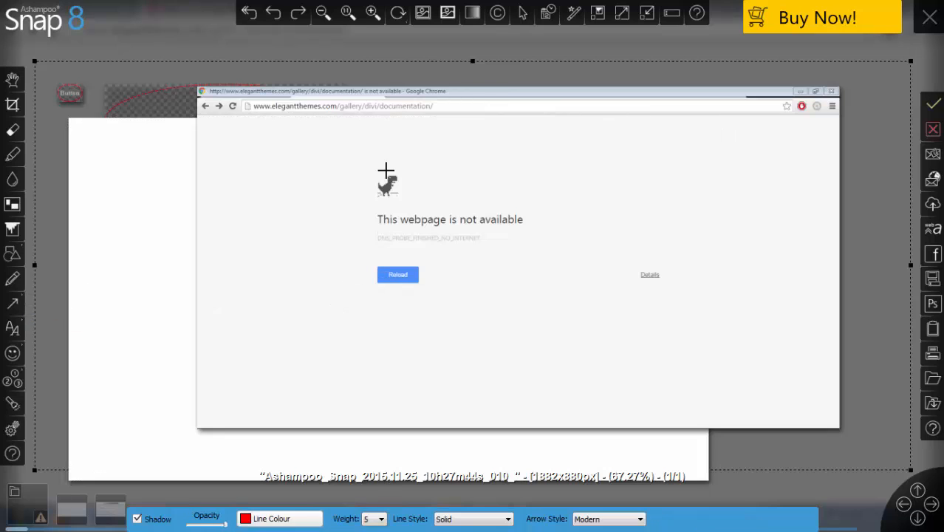
{"action": "mouse_move", "coordinate": [367, 189]}
{"action": "left_mouse_down"}
{"action": "mouse_move", "coordinate": [169, 173]}
{"action": "mouse_move", "coordinate": [210, 271]}
{"action": "mouse_move", "coordinate": [280, 237]}
{"action": "mouse_move", "coordinate": [342, 182]}
{"action": "left_mouse_up"}
{"action": "left_click", "coordinate": [323, 242]}
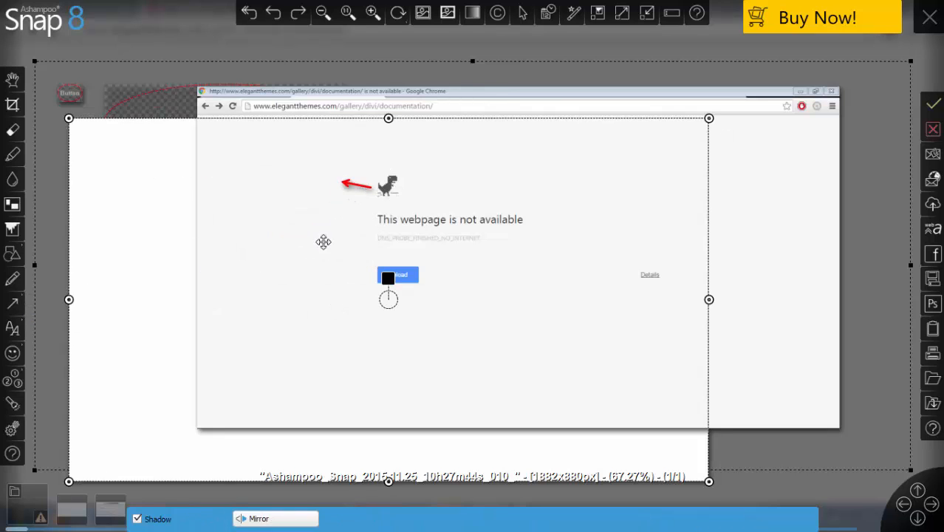
Step: Lengthen and redirect the red arrow so that it starts up and to the left and points at the dinosaur
{"action": "left_click", "coordinate": [361, 185]}
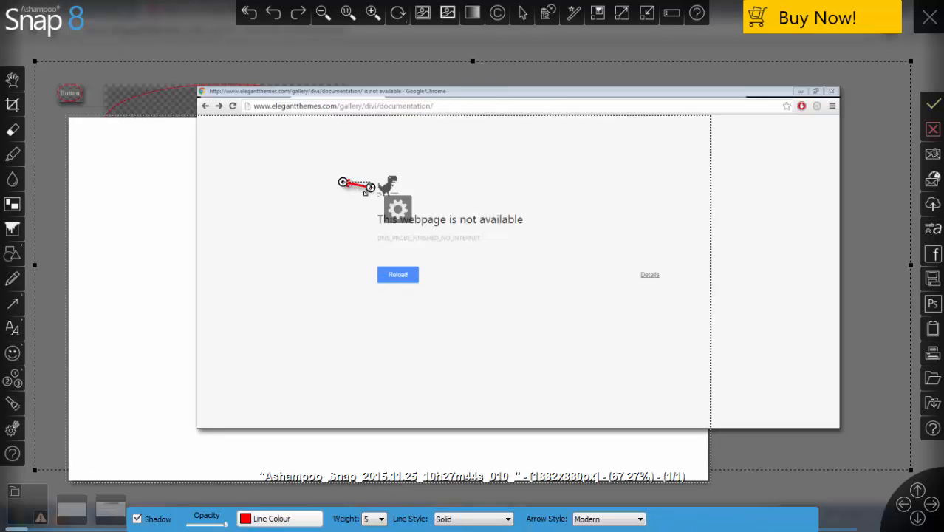
{"action": "left_click_drag", "start_coordinate": [370, 186], "coordinate": [263, 152]}
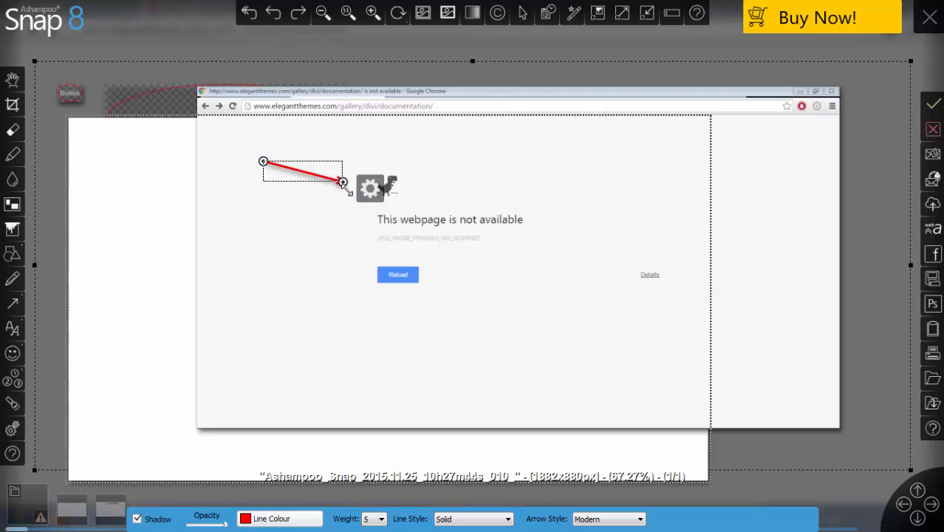
{"action": "left_click_drag", "start_coordinate": [343, 182], "coordinate": [375, 182]}
{"action": "left_click", "coordinate": [175, 268]}
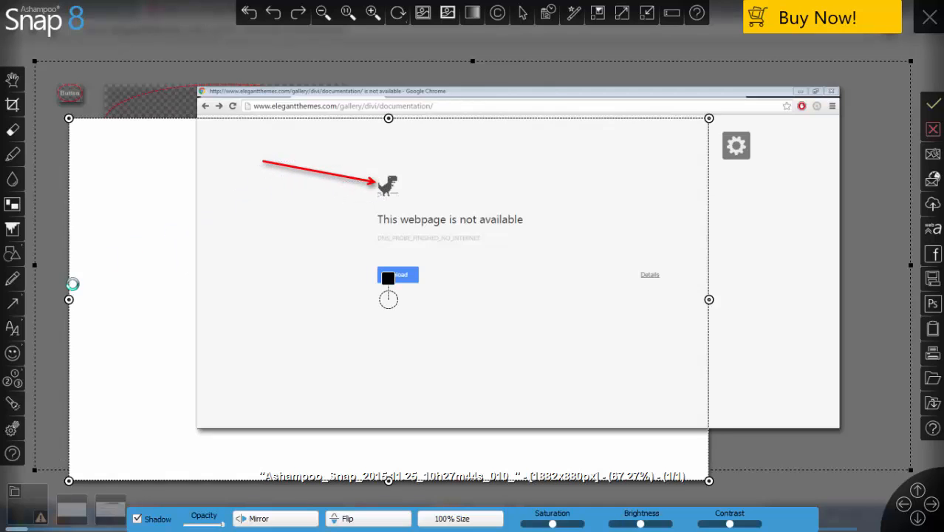
Step: Add a text label reading "change text here" near the tail of the red arrow
{"action": "mouse_move", "coordinate": [17, 328]}
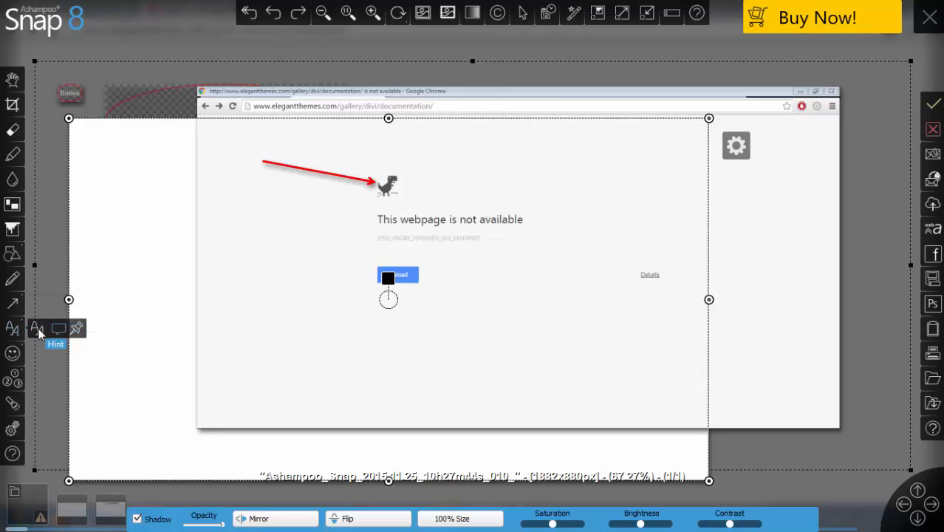
{"action": "left_click", "coordinate": [38, 333]}
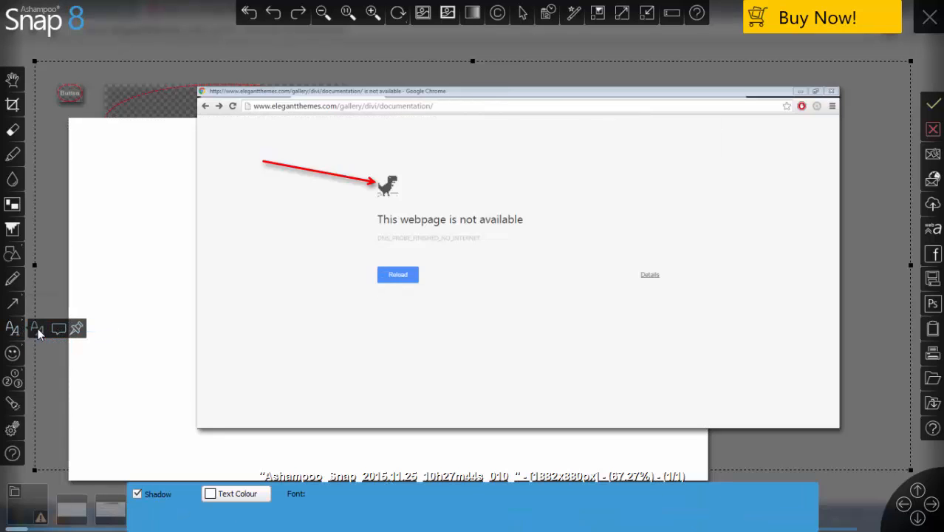
{"action": "left_click", "coordinate": [170, 147]}
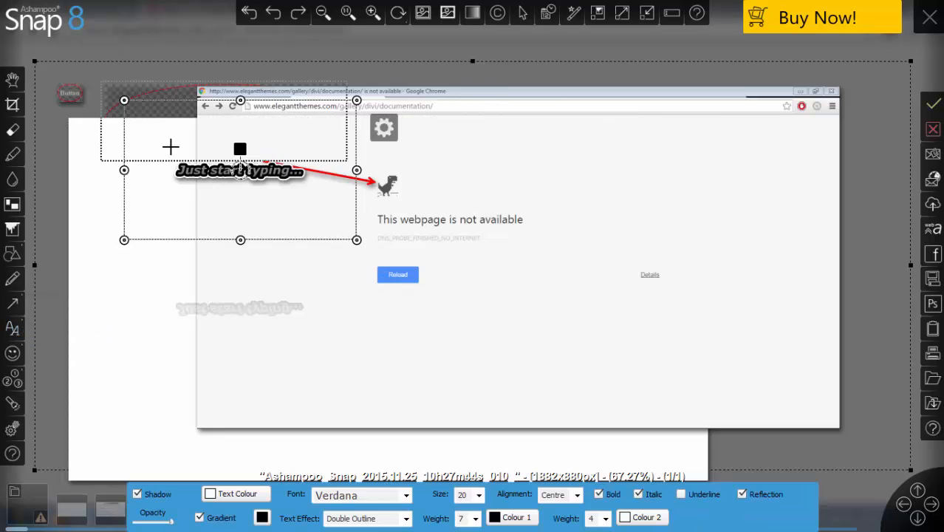
{"action": "double_click", "coordinate": [235, 185]}
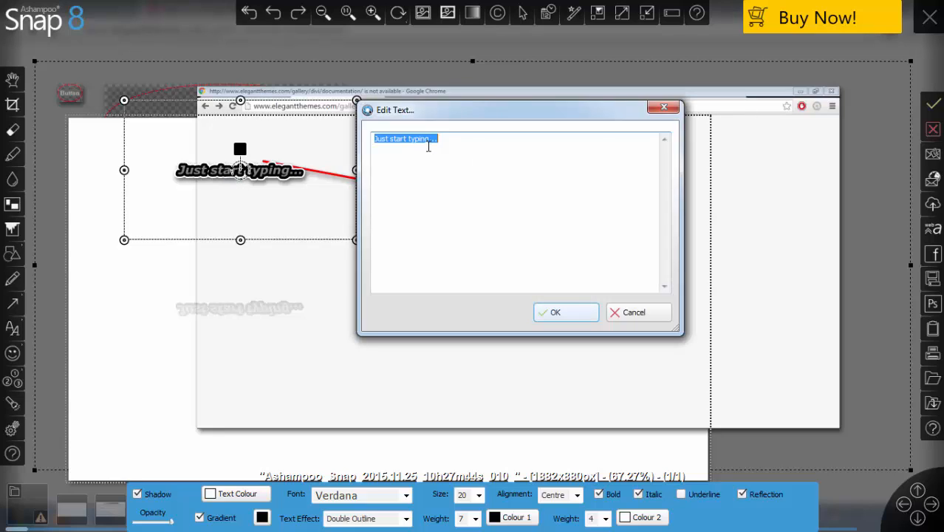
{"action": "type", "text": "cr"}
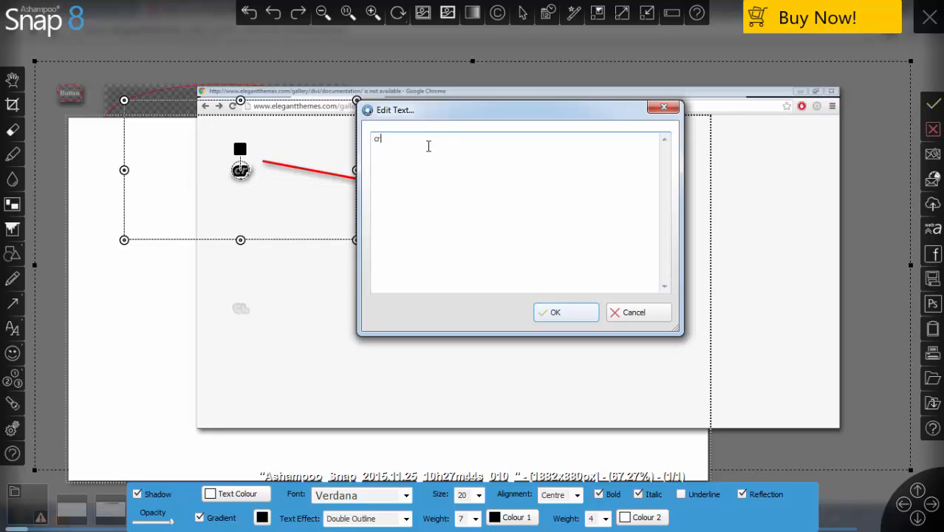
{"action": "type", "text": "hange te"}
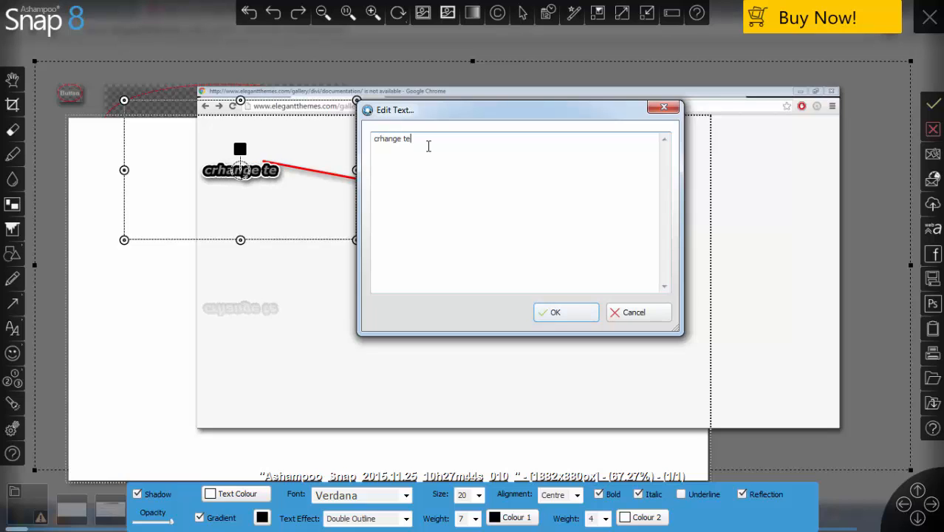
{"action": "type", "text": "xt here"}
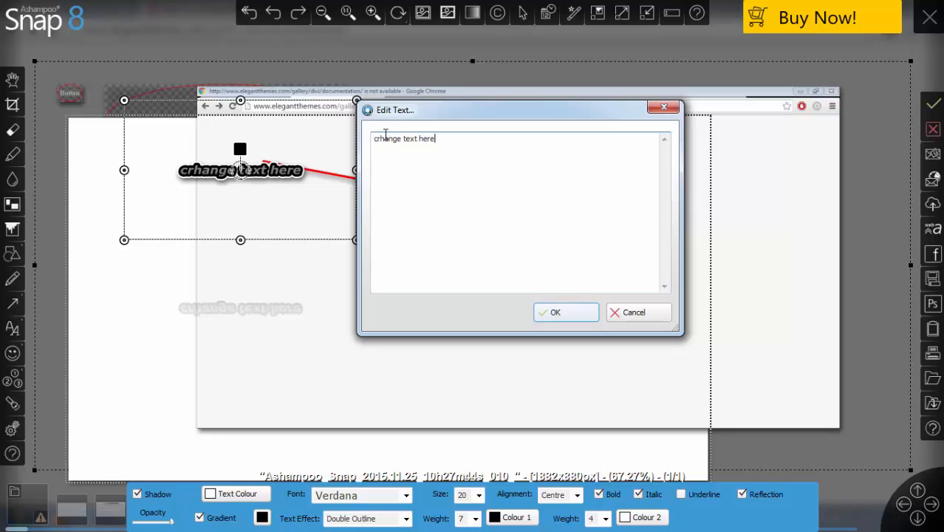
{"action": "key", "text": "Delete"}
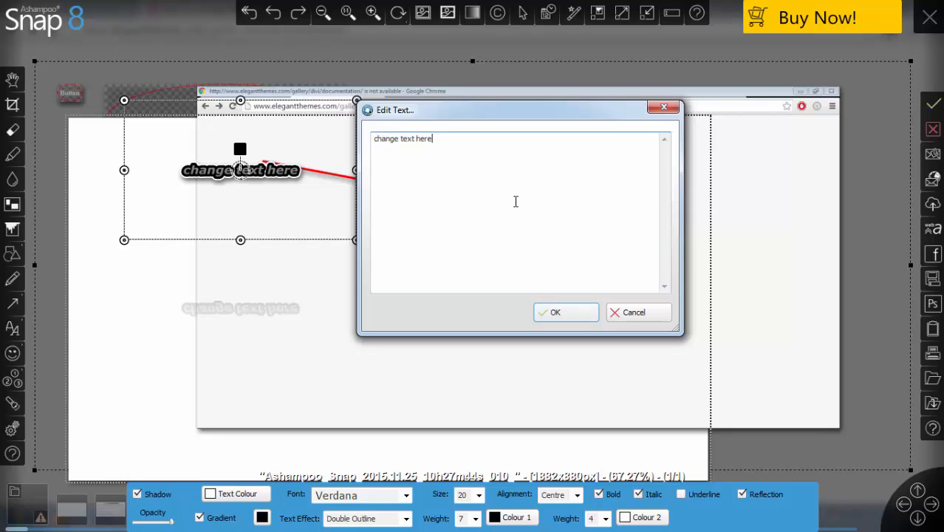
{"action": "left_click", "coordinate": [584, 313]}
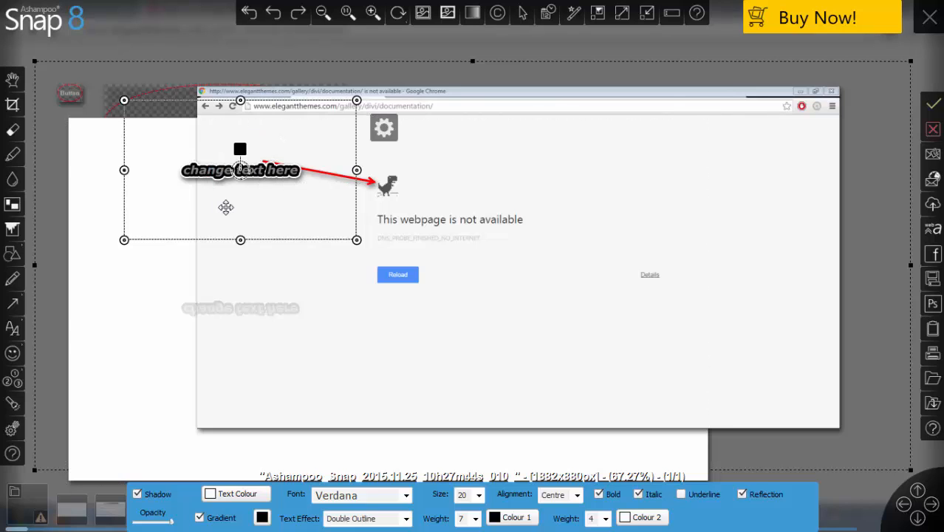
Step: Move the "change text here" label just above the tail of the red arrow and deselect it
{"action": "left_click_drag", "start_coordinate": [255, 209], "coordinate": [278, 178]}
{"action": "left_click", "coordinate": [574, 342]}
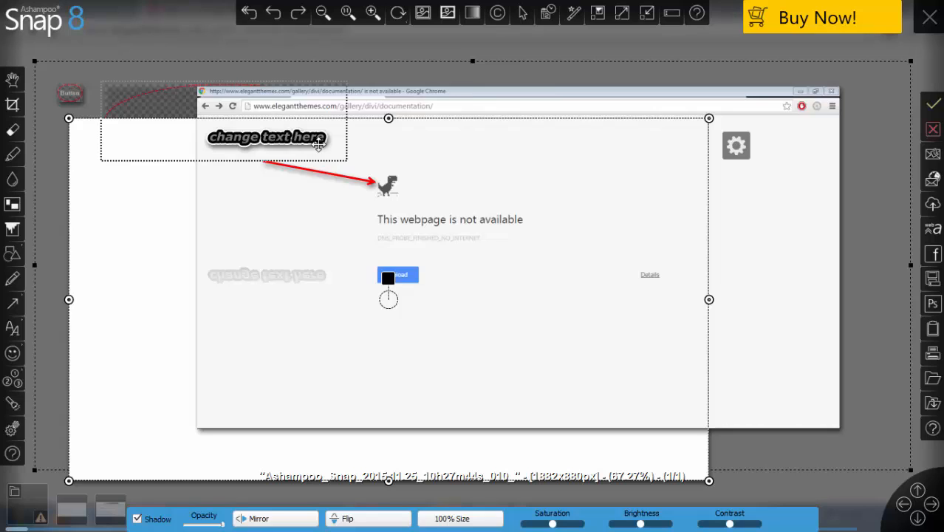
{"action": "left_click", "coordinate": [330, 228]}
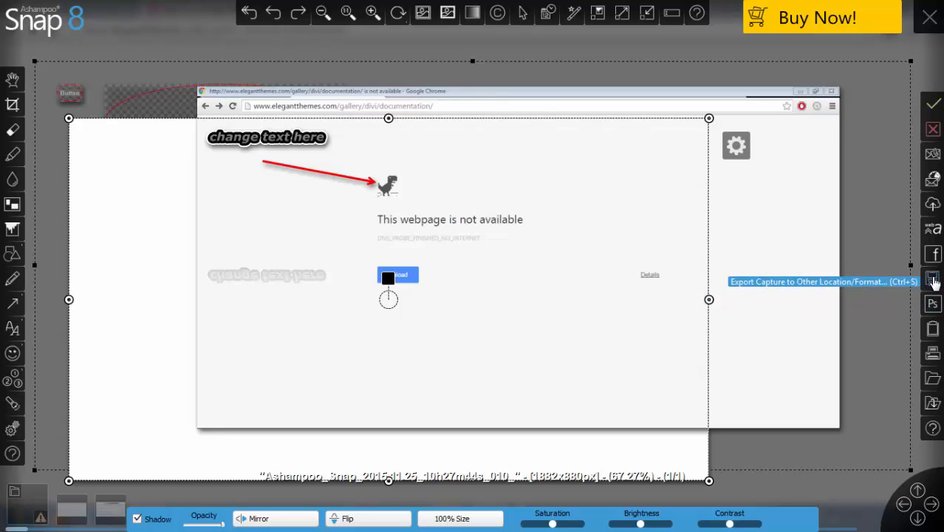
{"action": "left_click", "coordinate": [934, 130]}
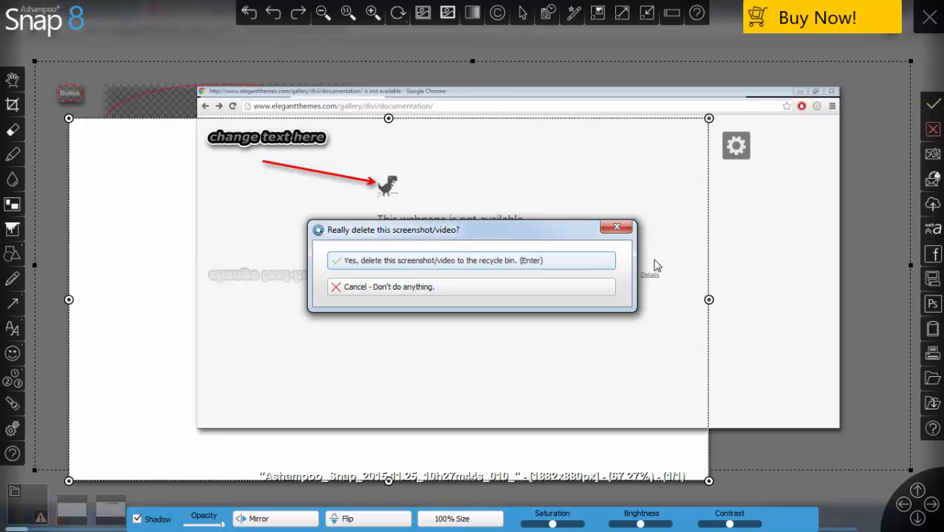
{"action": "left_click", "coordinate": [617, 226]}
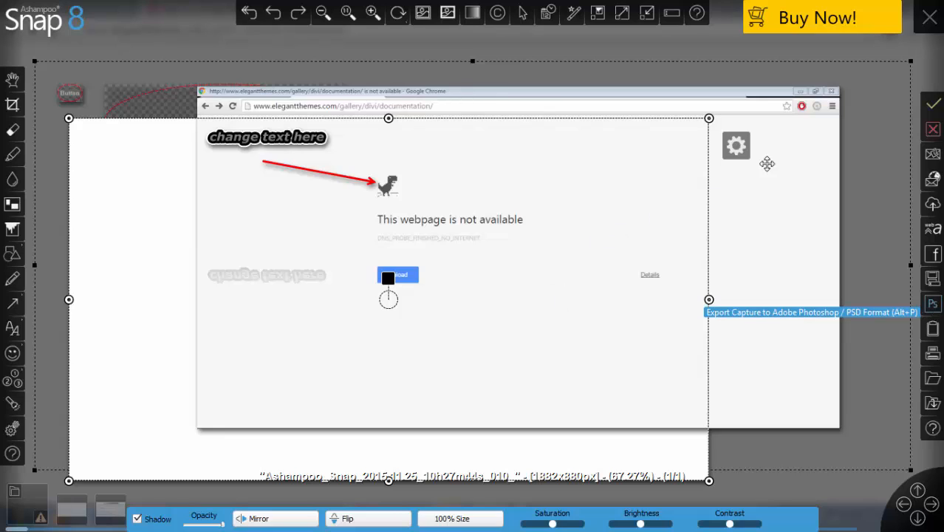
{"action": "left_click", "coordinate": [933, 130]}
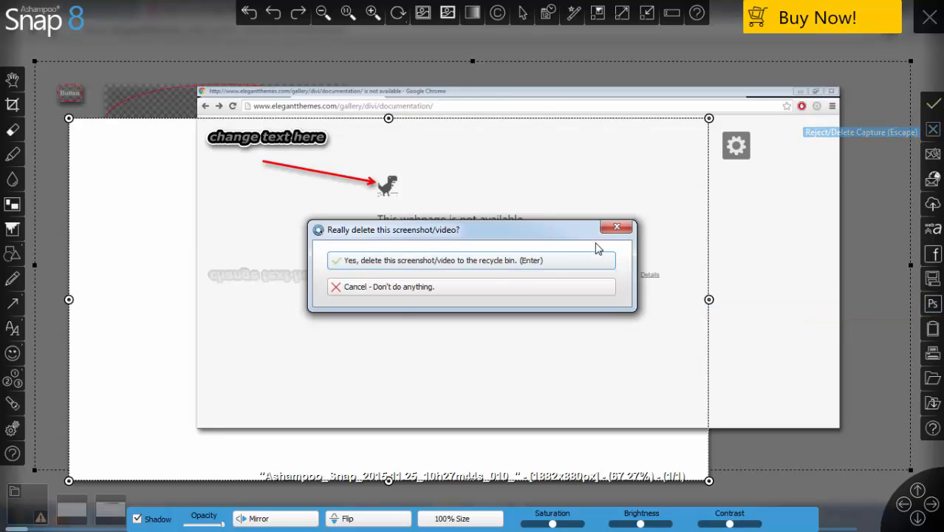
{"action": "left_click", "coordinate": [427, 292]}
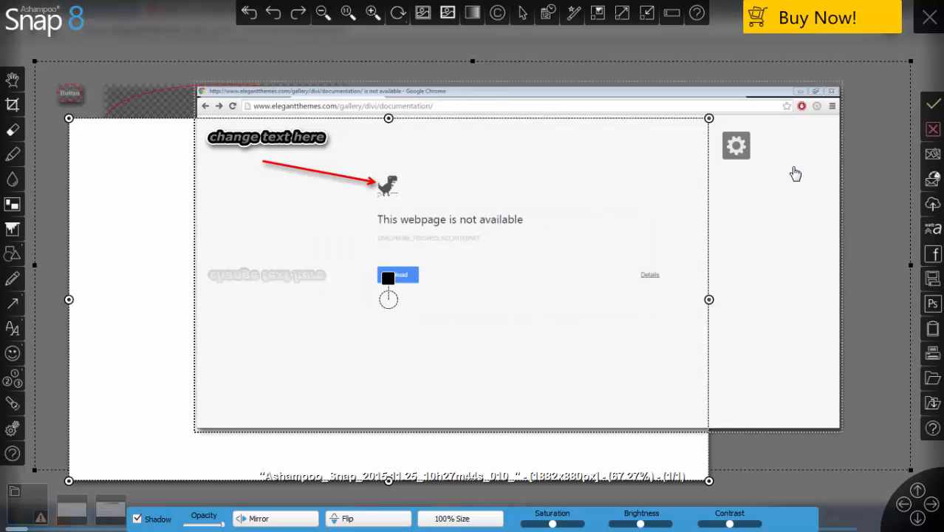
Step: Delete the annotated capture to the recycle bin and capture a freehand region about 705 by 476 px around the page's error message
{"action": "left_click", "coordinate": [932, 130]}
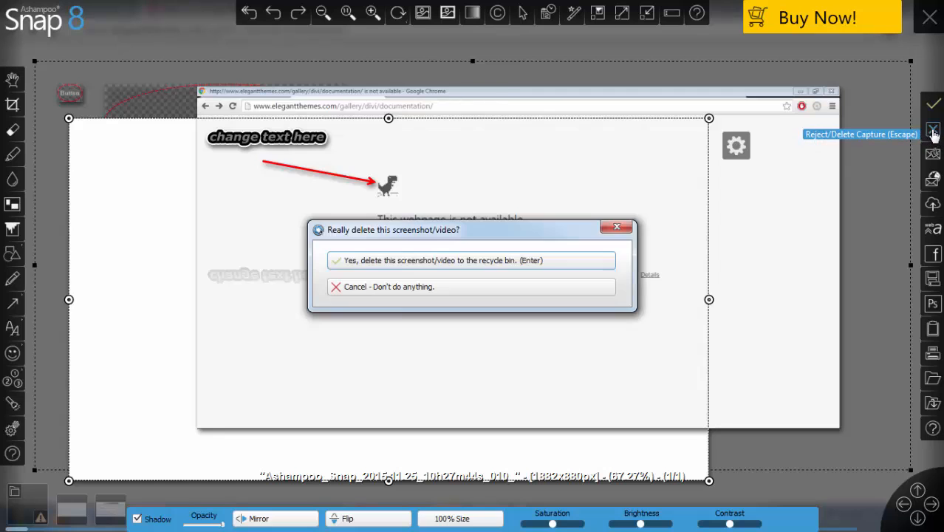
{"action": "left_click", "coordinate": [455, 266]}
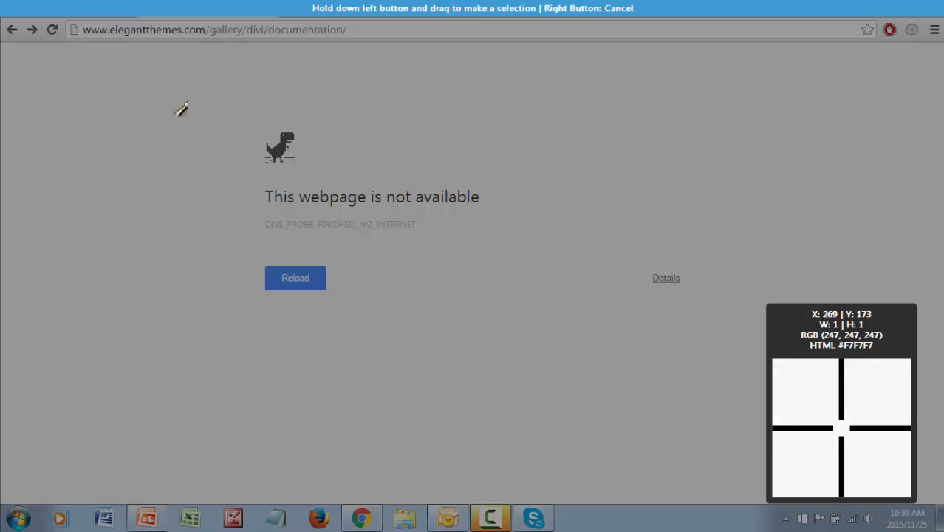
{"action": "mouse_move", "coordinate": [156, 89]}
{"action": "left_mouse_down"}
{"action": "mouse_move", "coordinate": [233, 322]}
{"action": "mouse_move", "coordinate": [387, 326]}
{"action": "mouse_move", "coordinate": [421, 258]}
{"action": "mouse_move", "coordinate": [568, 215]}
{"action": "mouse_move", "coordinate": [544, 152]}
{"action": "mouse_move", "coordinate": [469, 117]}
{"action": "mouse_move", "coordinate": [436, 87]}
{"action": "mouse_move", "coordinate": [385, 176]}
{"action": "mouse_move", "coordinate": [283, 77]}
{"action": "mouse_move", "coordinate": [241, 148]}
{"action": "mouse_move", "coordinate": [233, 204]}
{"action": "mouse_move", "coordinate": [194, 204]}
{"action": "mouse_move", "coordinate": [181, 162]}
{"action": "mouse_move", "coordinate": [226, 118]}
{"action": "mouse_move", "coordinate": [202, 98]}
{"action": "mouse_move", "coordinate": [179, 107]}
{"action": "mouse_move", "coordinate": [164, 75]}
{"action": "mouse_move", "coordinate": [154, 106]}
{"action": "left_mouse_up"}
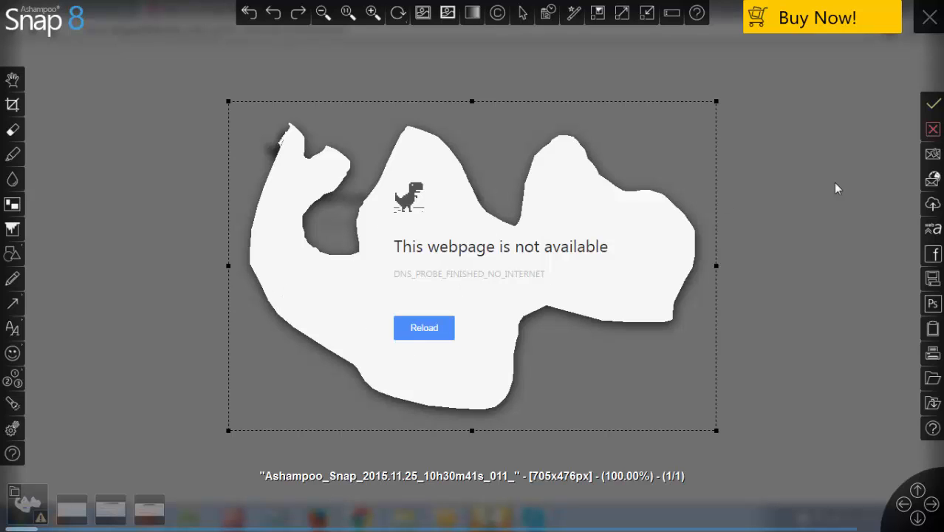
Step: Discard the freehand capture, switch to PowerPoint and bring up the Pricing Plan slide of Metalic Black.pptx
{"action": "left_click", "coordinate": [933, 132]}
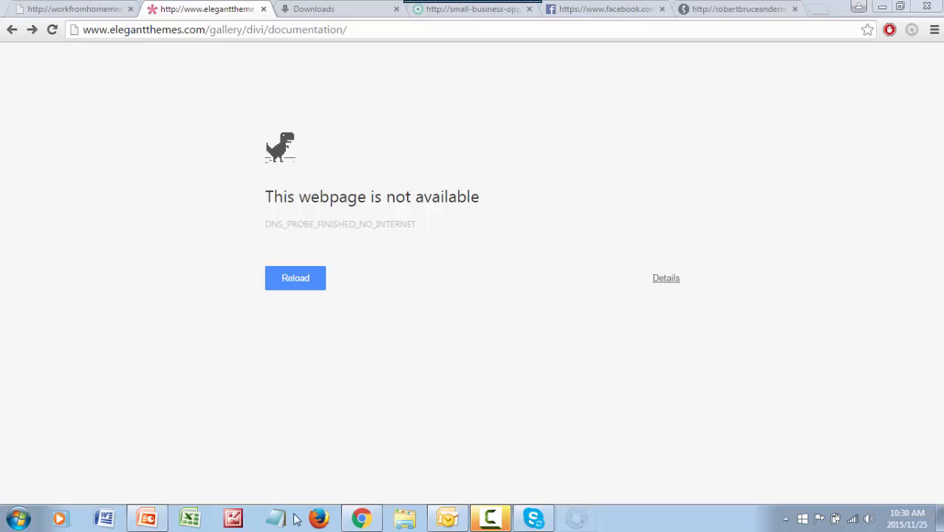
{"action": "left_click", "coordinate": [147, 518]}
{"action": "left_click", "coordinate": [60, 369]}
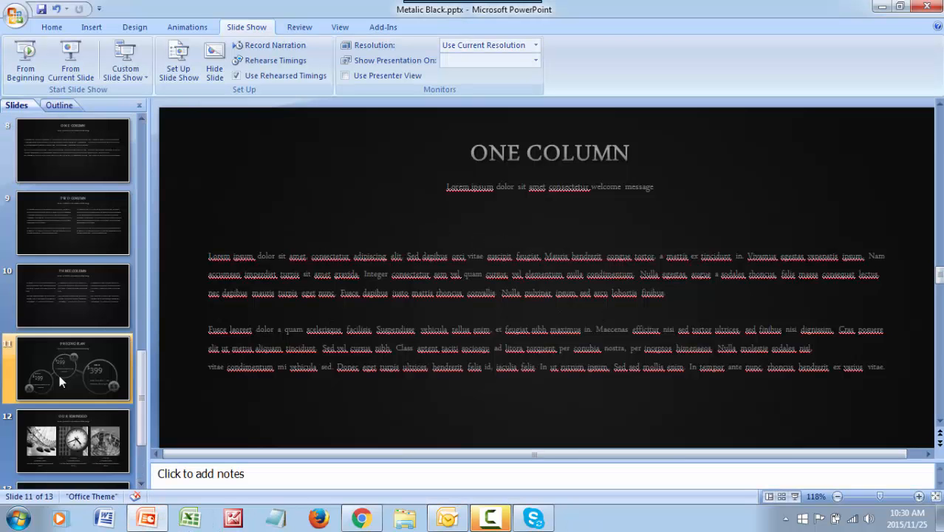
{"action": "scroll", "coordinate": [634, 288], "scroll_direction": "down", "scroll_amount": 2}
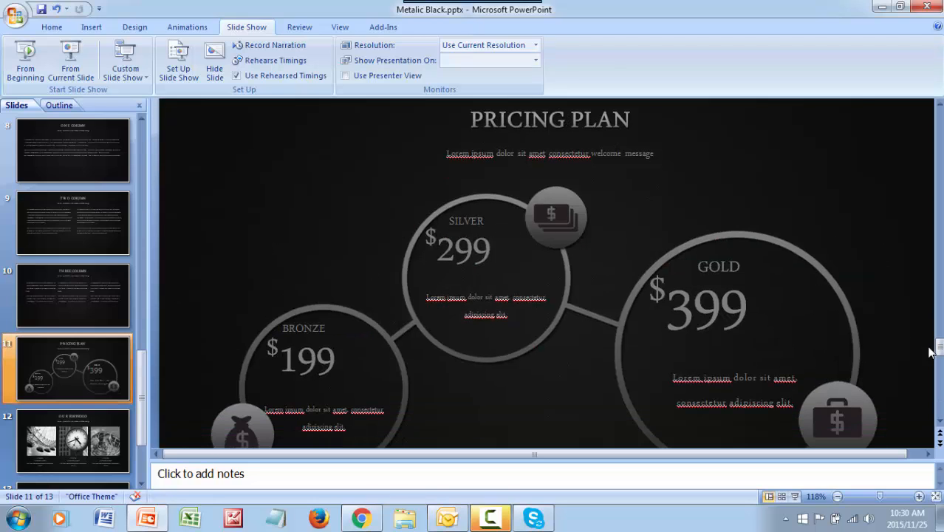
{"action": "left_click_drag", "start_coordinate": [939, 349], "coordinate": [941, 377]}
{"action": "scroll", "coordinate": [533, 303], "scroll_direction": "down", "scroll_amount": 3}
{"action": "scroll", "coordinate": [535, 302], "scroll_direction": "up", "scroll_amount": 3}
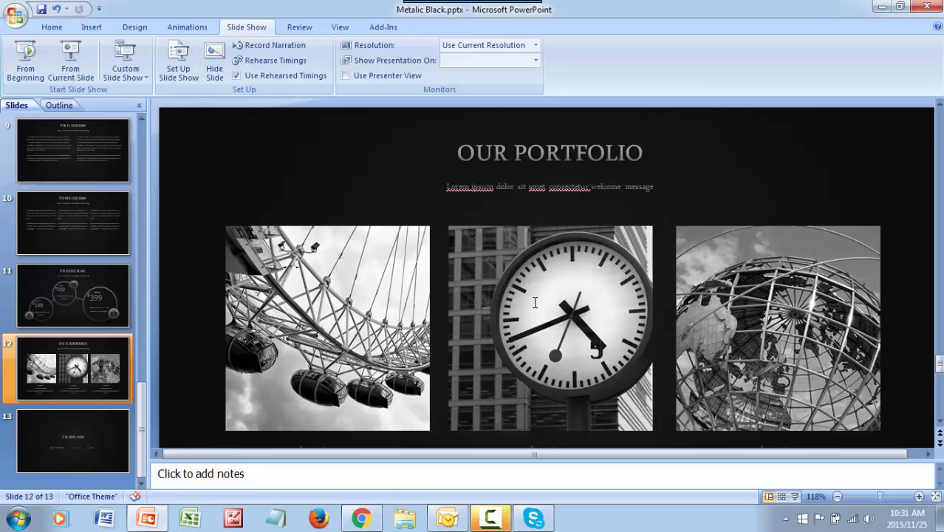
{"action": "scroll", "coordinate": [535, 302], "scroll_direction": "up", "scroll_amount": 3}
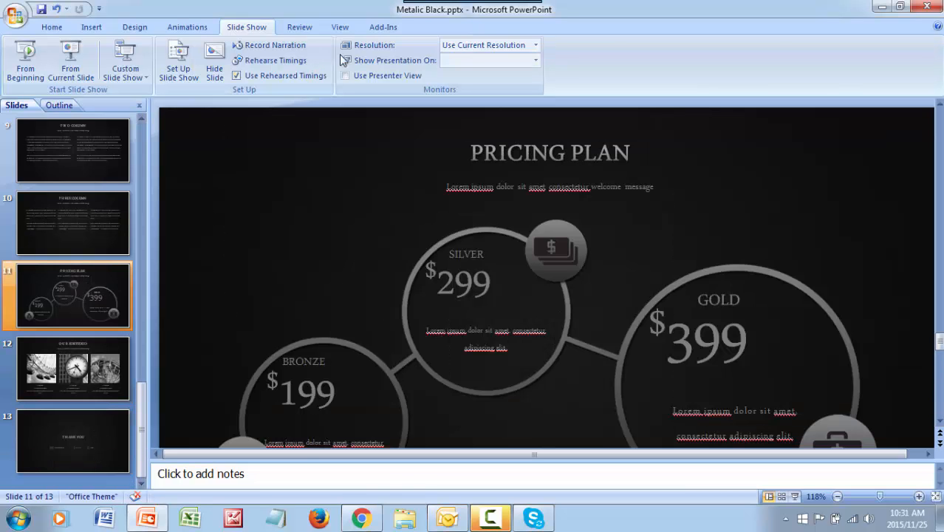
Step: Capture a freehand region about 1071 by 644 px around the Pricing Plan slide's content and discard the capture
{"action": "mouse_move", "coordinate": [526, 6]}
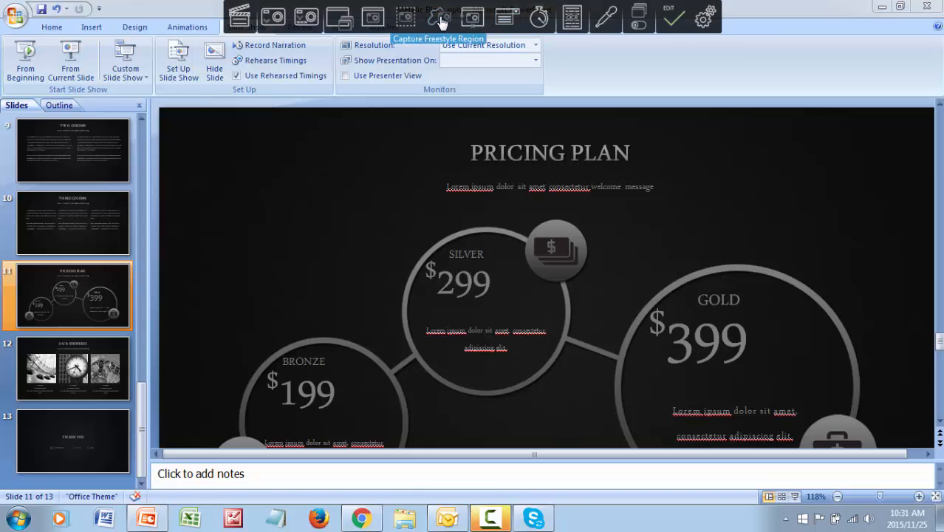
{"action": "left_click", "coordinate": [441, 22]}
{"action": "mouse_move", "coordinate": [450, 129]}
{"action": "left_mouse_down"}
{"action": "mouse_move", "coordinate": [442, 175]}
{"action": "mouse_move", "coordinate": [409, 217]}
{"action": "mouse_move", "coordinate": [201, 313]}
{"action": "mouse_move", "coordinate": [190, 398]}
{"action": "mouse_move", "coordinate": [240, 453]}
{"action": "mouse_move", "coordinate": [385, 509]}
{"action": "mouse_move", "coordinate": [465, 441]}
{"action": "mouse_move", "coordinate": [527, 417]}
{"action": "mouse_move", "coordinate": [582, 424]}
{"action": "mouse_move", "coordinate": [696, 476]}
{"action": "mouse_move", "coordinate": [834, 478]}
{"action": "mouse_move", "coordinate": [870, 405]}
{"action": "mouse_move", "coordinate": [886, 331]}
{"action": "mouse_move", "coordinate": [797, 252]}
{"action": "mouse_move", "coordinate": [671, 260]}
{"action": "mouse_move", "coordinate": [617, 221]}
{"action": "mouse_move", "coordinate": [764, 162]}
{"action": "mouse_move", "coordinate": [650, 112]}
{"action": "mouse_move", "coordinate": [447, 130]}
{"action": "mouse_move", "coordinate": [440, 164]}
{"action": "left_mouse_up"}
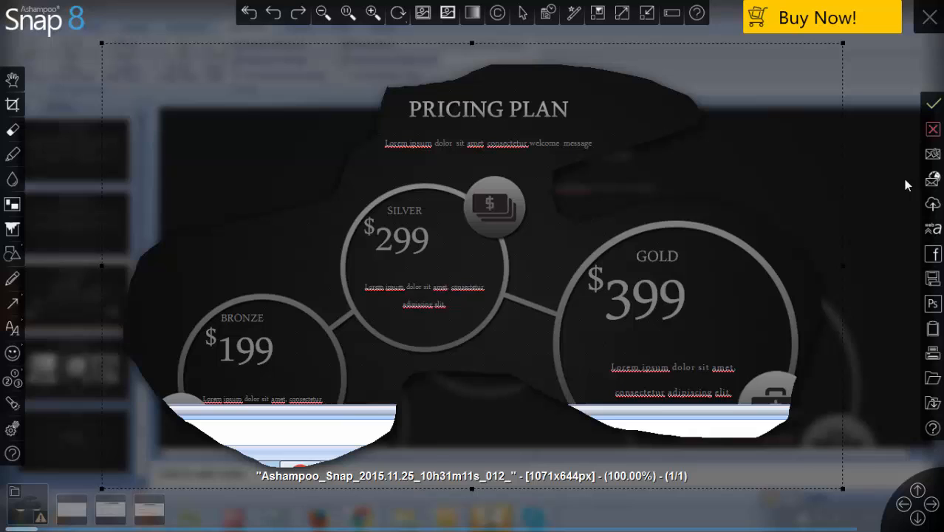
{"action": "left_click", "coordinate": [934, 129]}
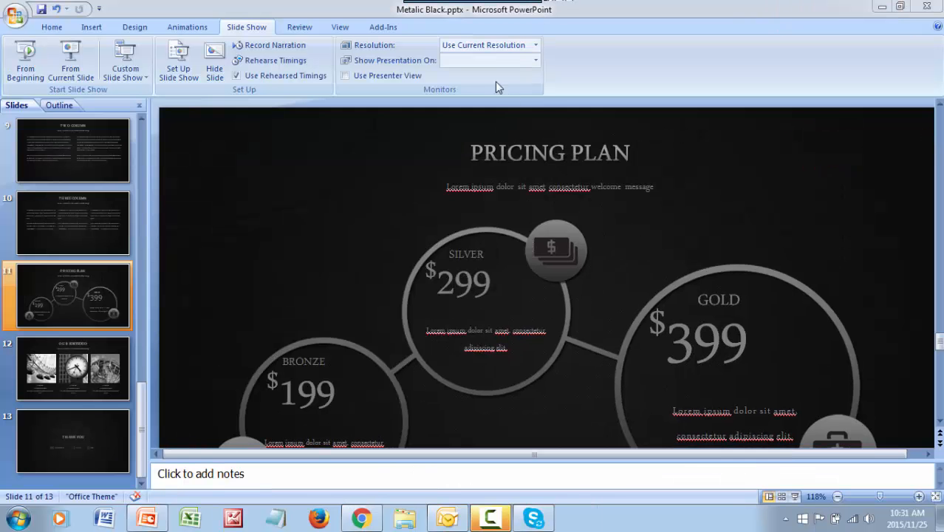
Step: Capture a fixed region of the PowerPoint window at the user-defined size of 1024x768 and reject the capture
{"action": "mouse_move", "coordinate": [491, 5]}
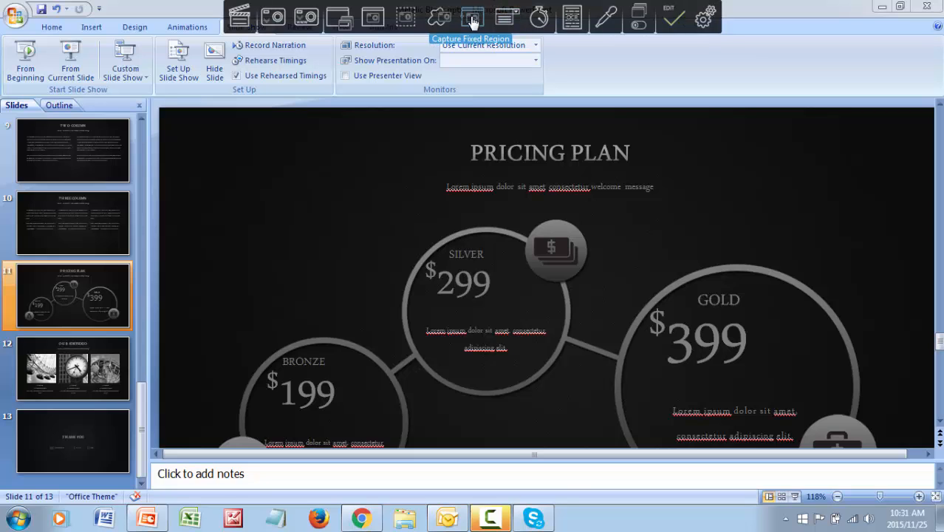
{"action": "left_click", "coordinate": [473, 20]}
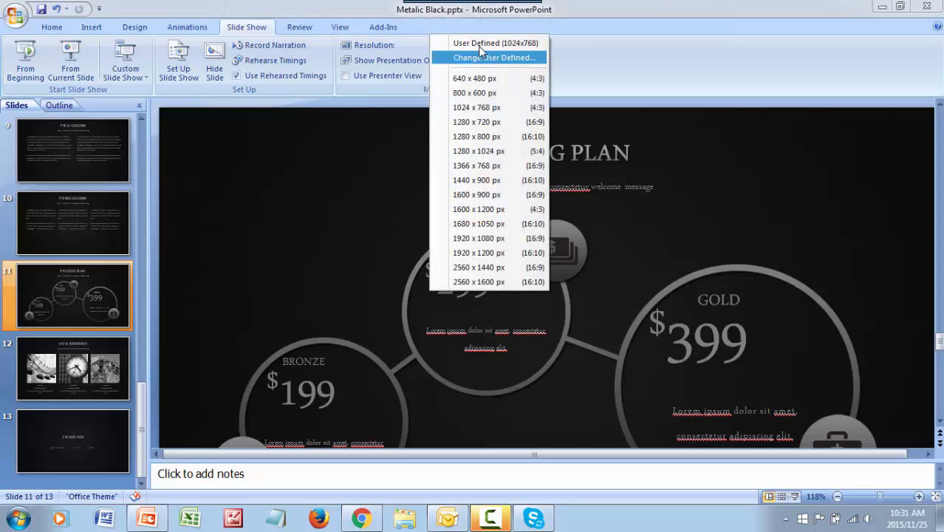
{"action": "left_click", "coordinate": [481, 43]}
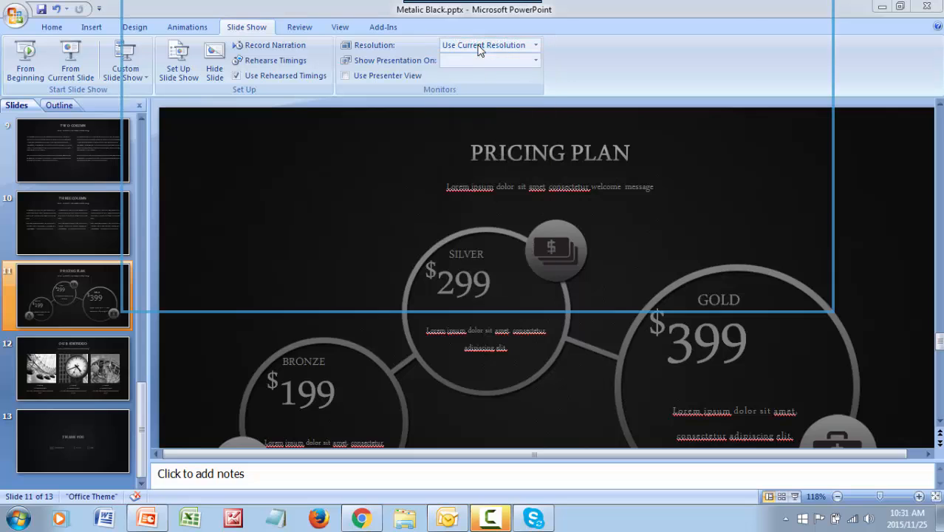
{"action": "left_click", "coordinate": [447, 243]}
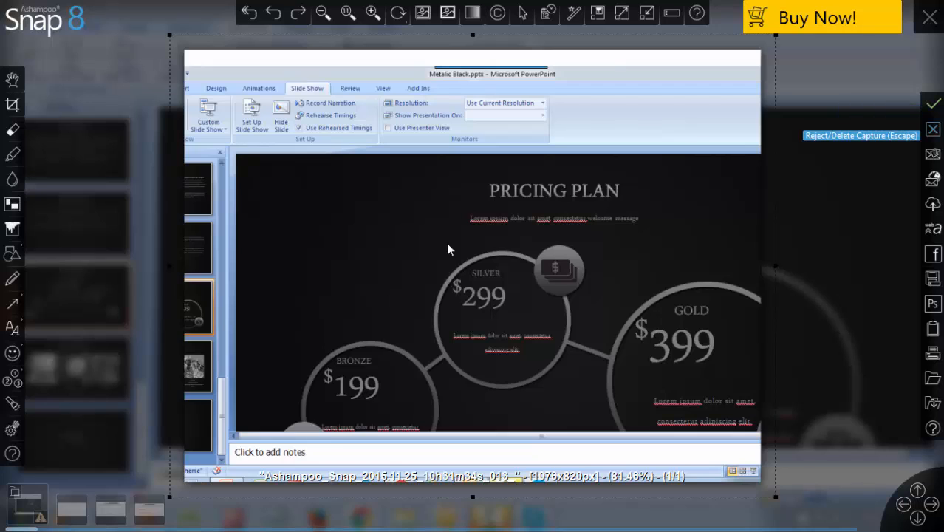
{"action": "key", "text": "Escape"}
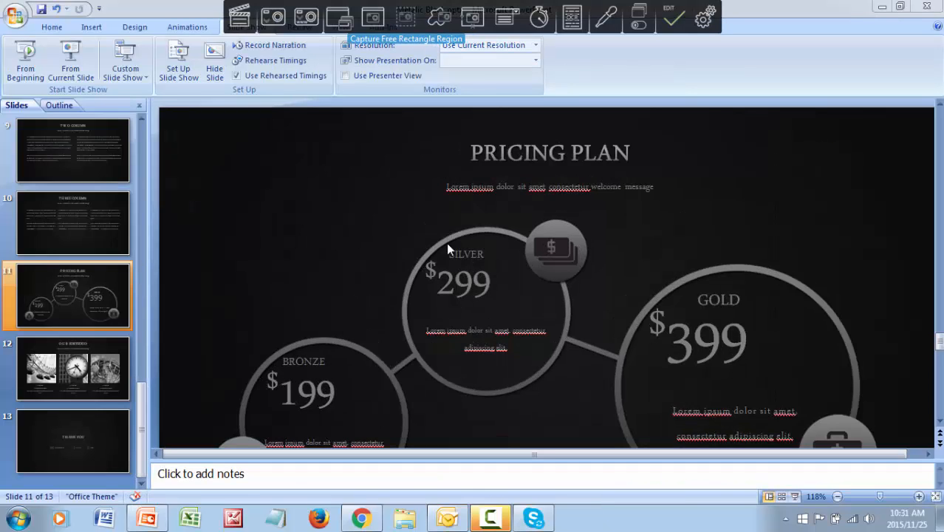
Step: Capture a free rectangular region about 1091 by 543 px covering most of the visible Pricing Plan slide
{"action": "left_click", "coordinate": [405, 17]}
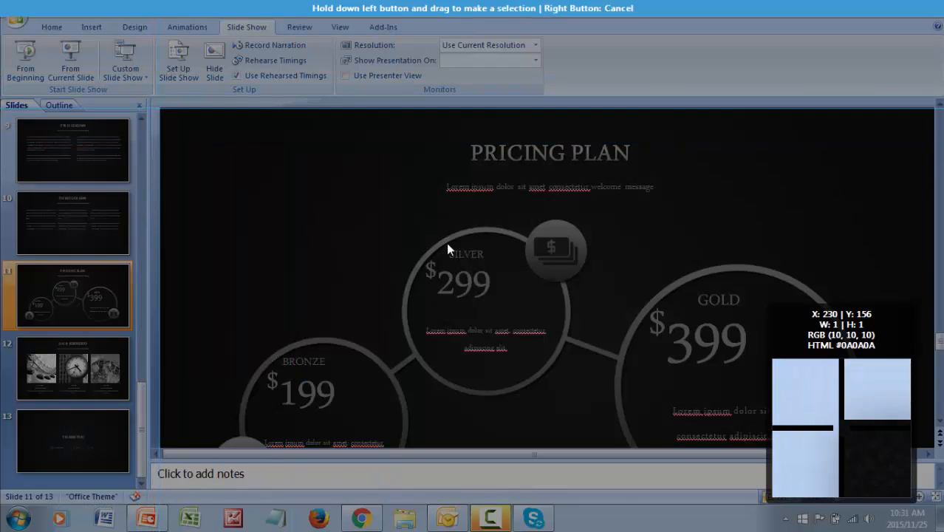
{"action": "left_click_drag", "start_coordinate": [159, 108], "coordinate": [753, 417]}
{"action": "left_click_drag", "start_coordinate": [829, 443], "coordinate": [878, 447]}
Step: Add the plain green plus stamp to the capture between the Bronze and Silver circles
{"action": "left_click", "coordinate": [741, 389]}
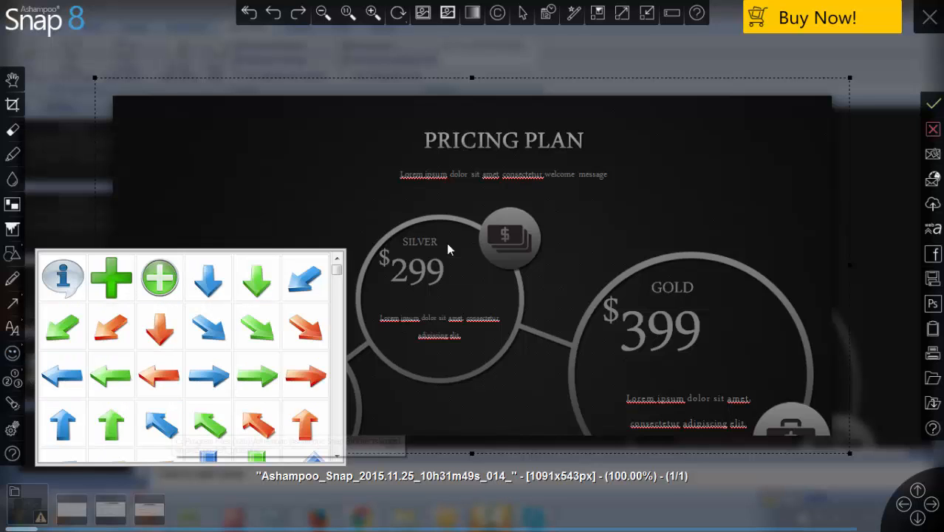
{"action": "left_click", "coordinate": [111, 278]}
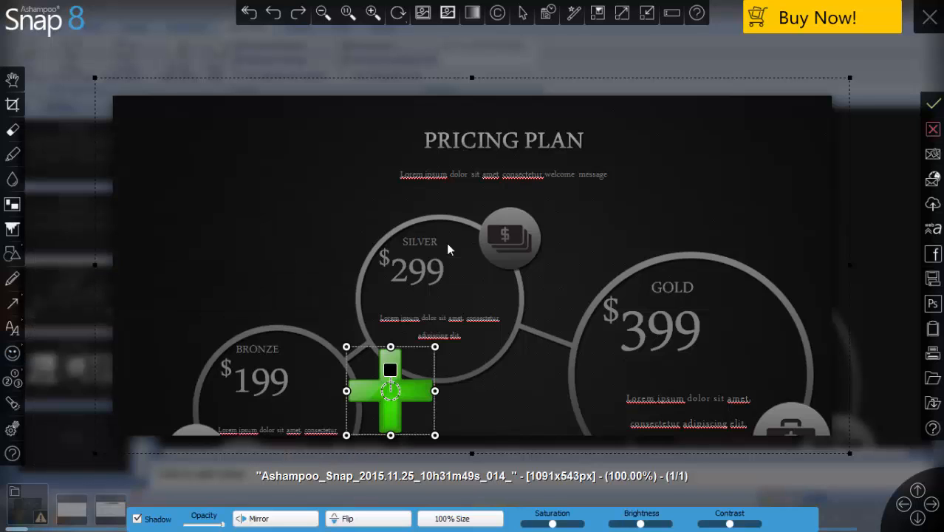